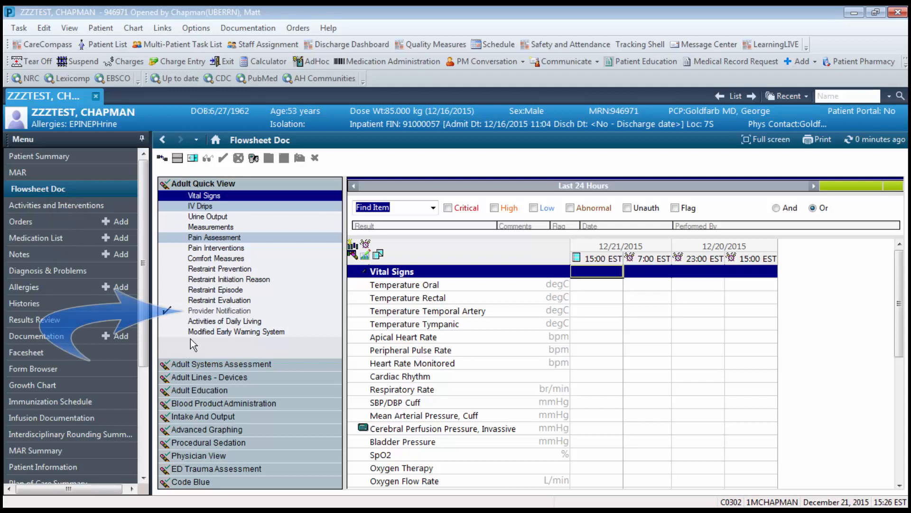
Open the Provider Notification section of Adult Quick View and start charting it in the 12/21/2015 15:00 column
left_click(201, 311)
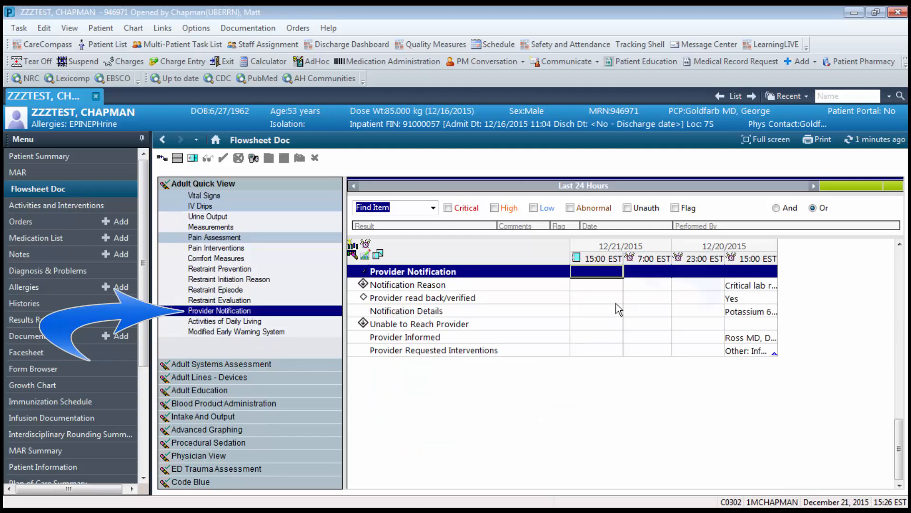
left_click(594, 269)
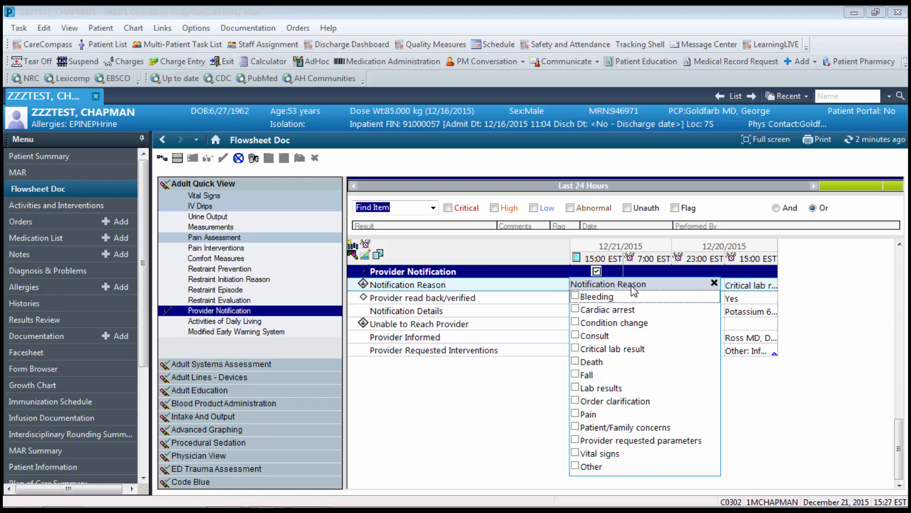
left_click(576, 454)
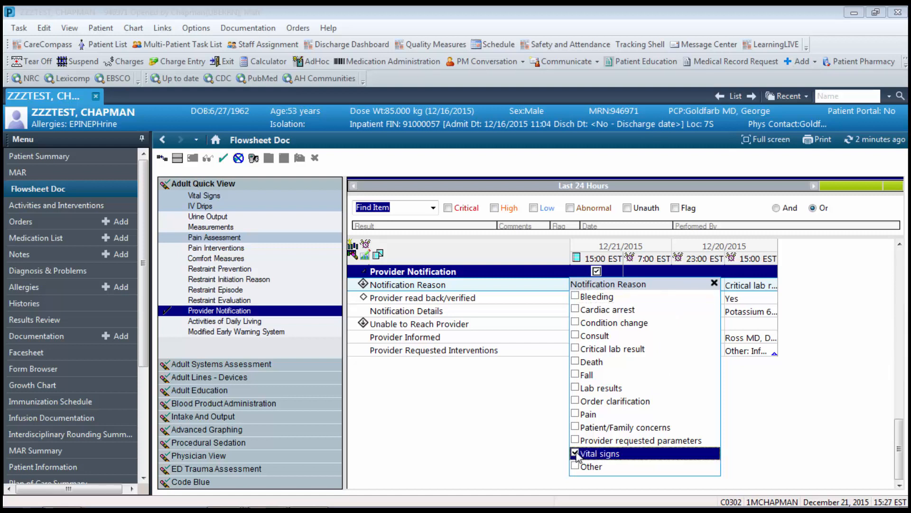
left_click(576, 454)
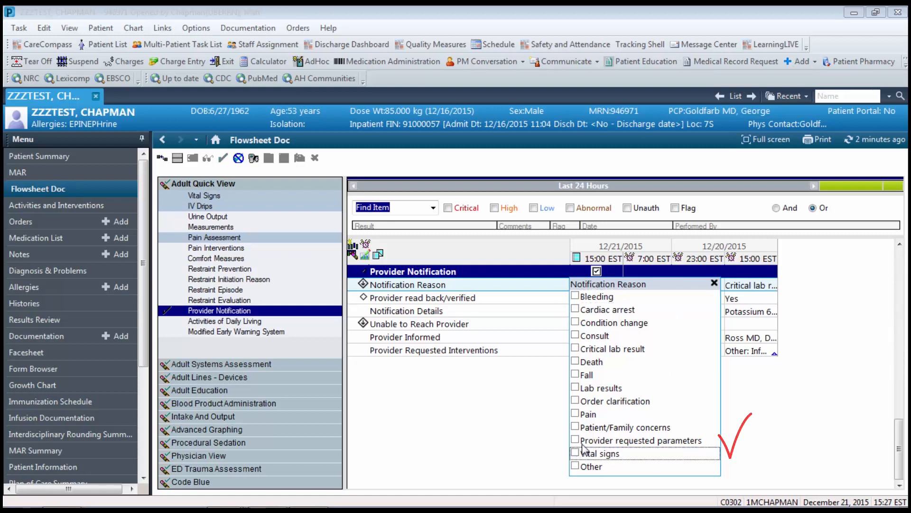
left_click(575, 388)
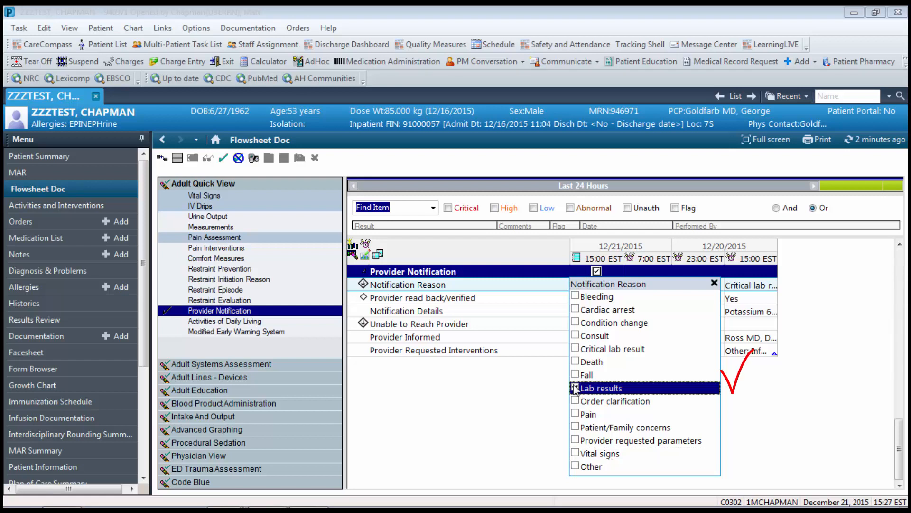
left_click(576, 388)
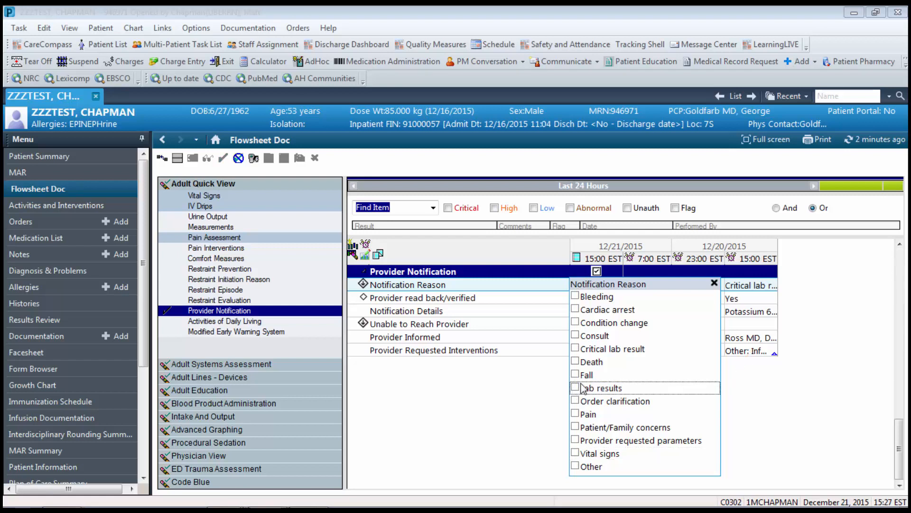
left_click(585, 402)
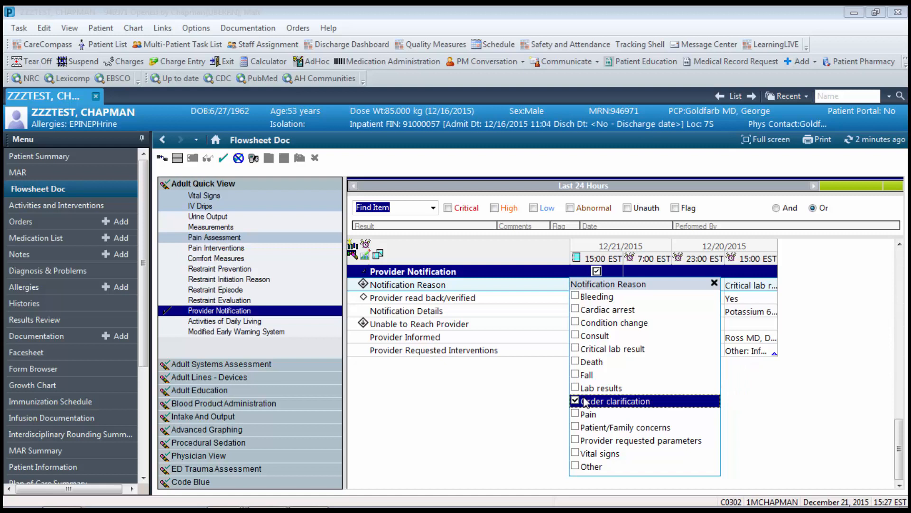
left_click(587, 401)
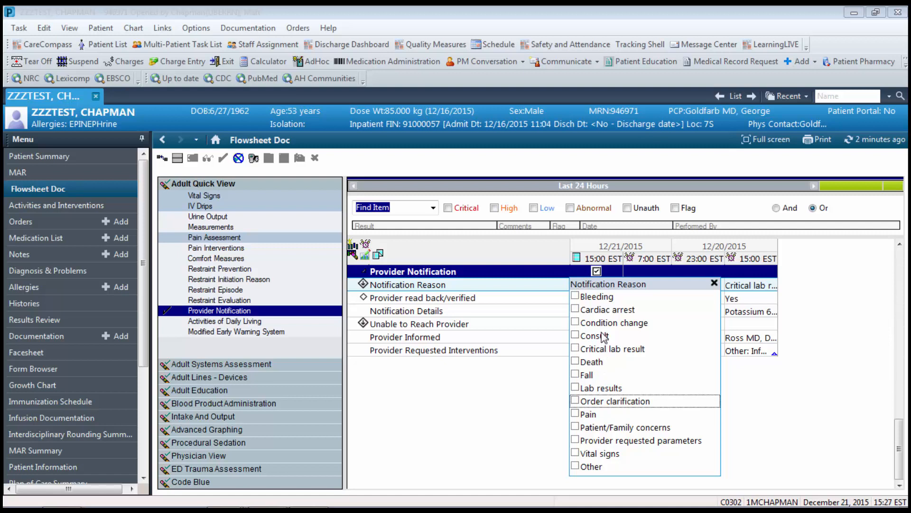
left_click(576, 466)
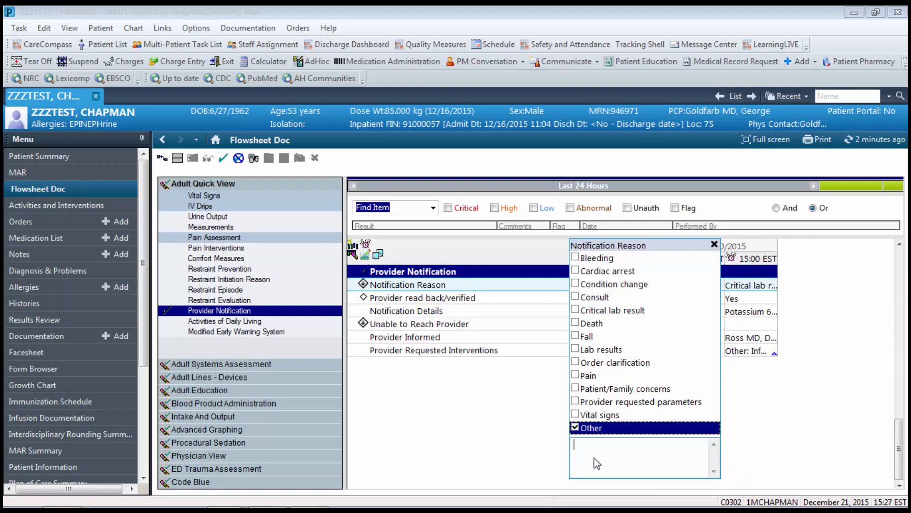
left_click(577, 427)
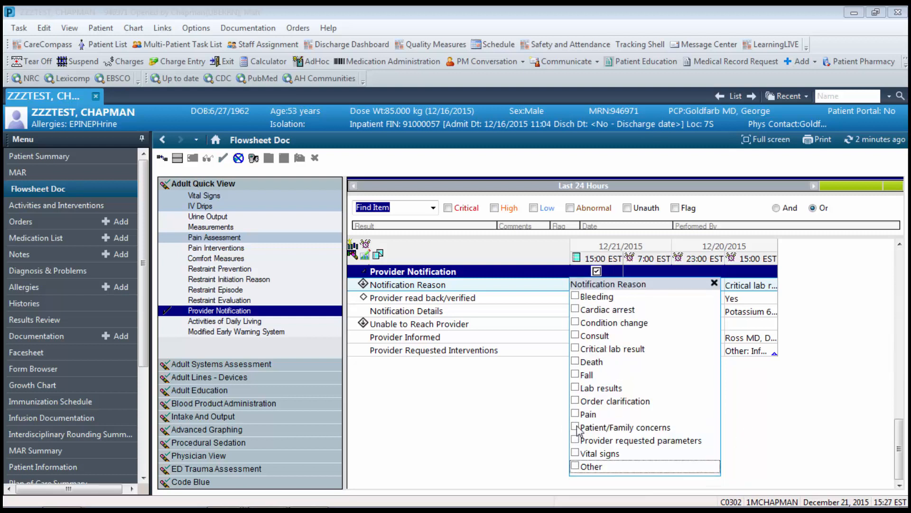
Record Critical lab result as the notification reason and set Provider read back/verified to Yes
left_click(576, 350)
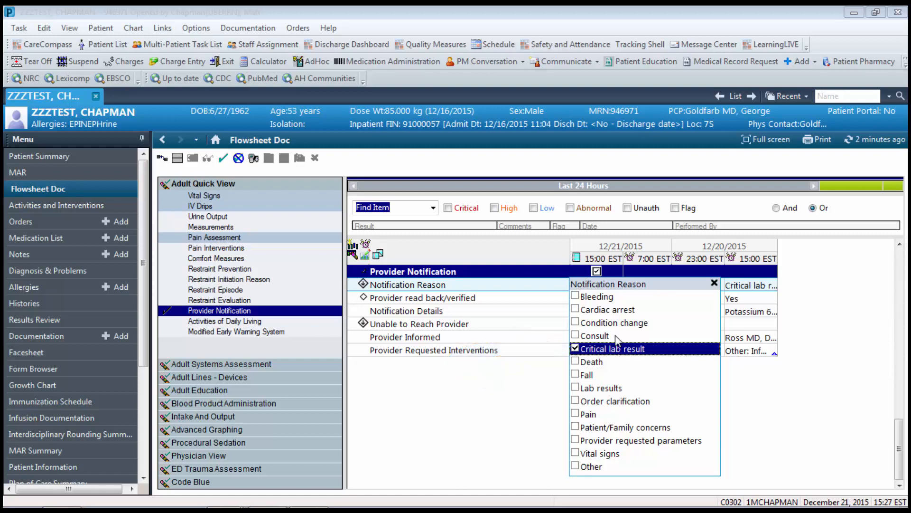
key("Return")
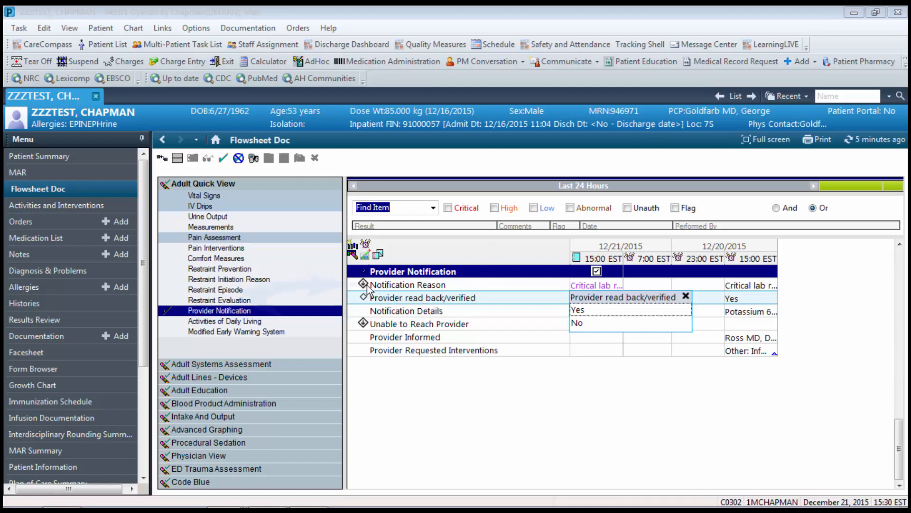
mouse_move(364, 287)
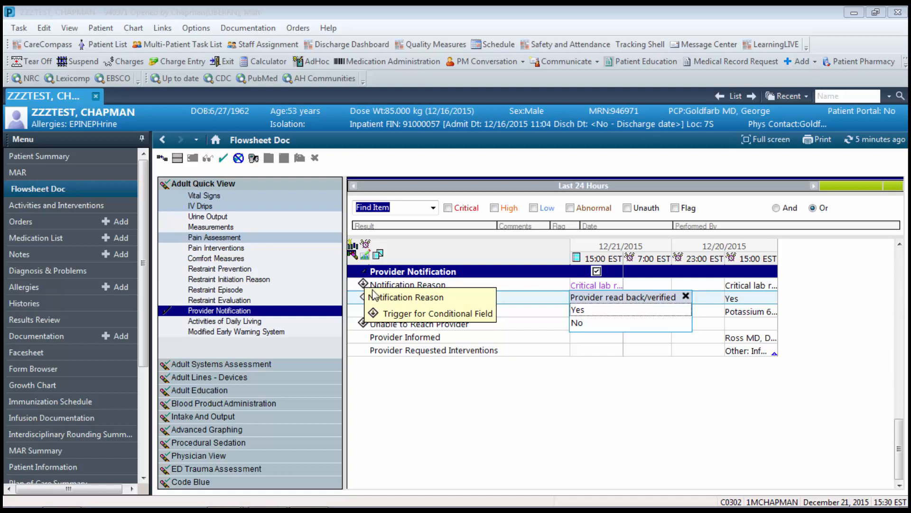
left_click(581, 314)
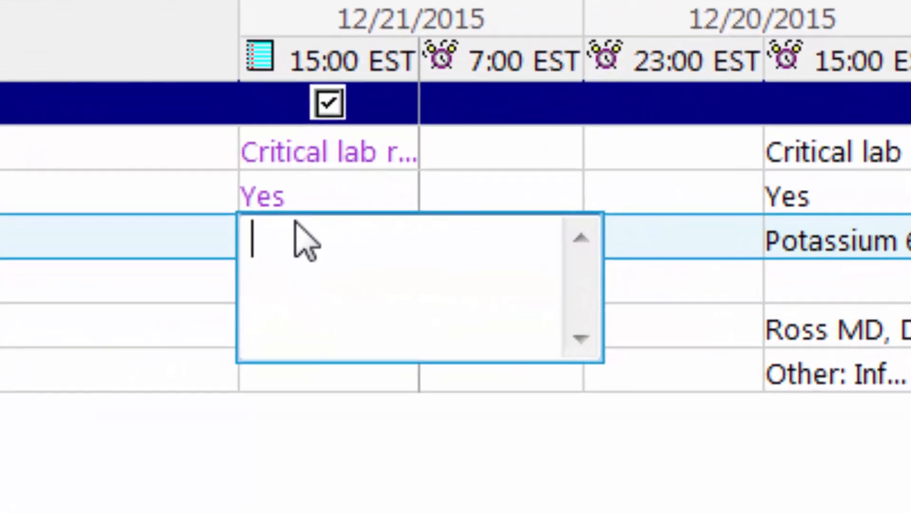
Enter "6.0 K called to" followed by the doctor's name as the Notification Details
type("6")
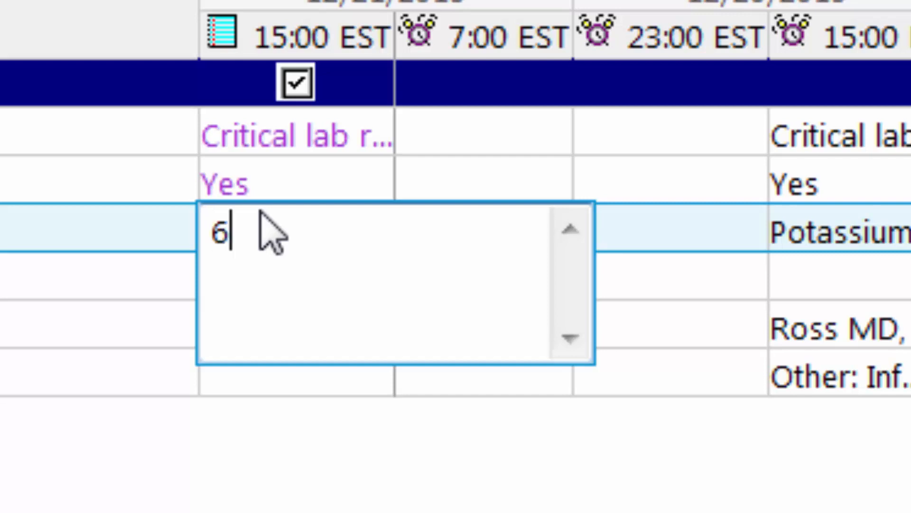
type(".0")
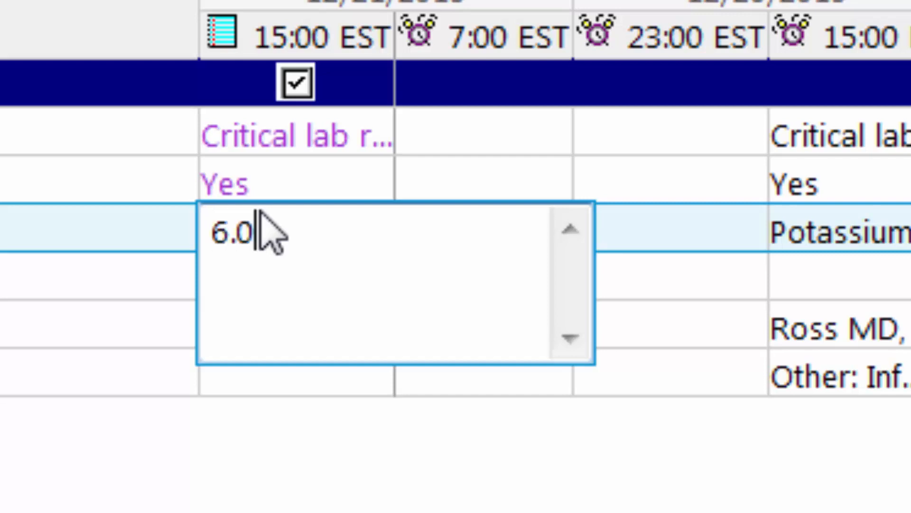
type(" - ")
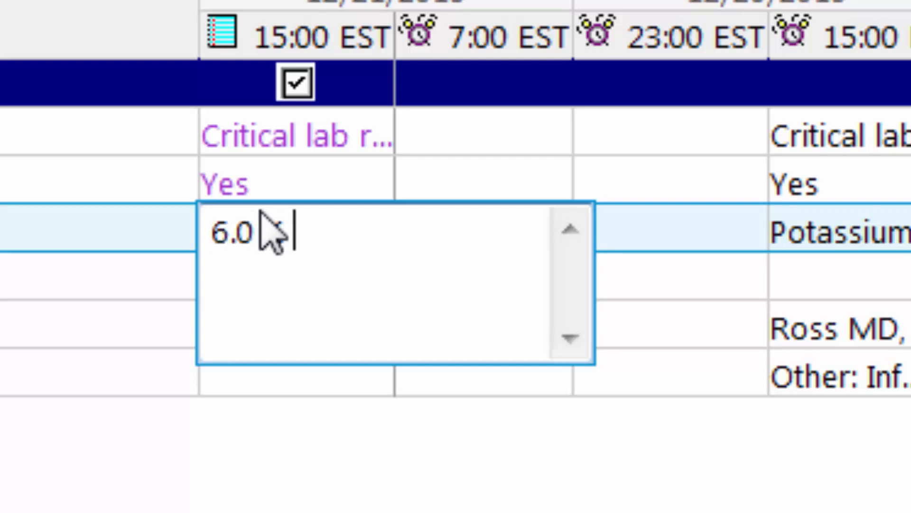
type("called ")
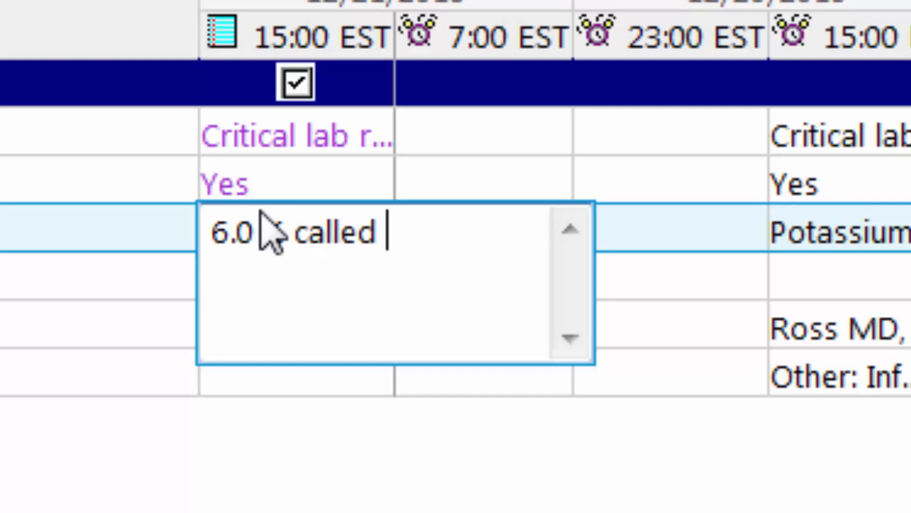
type("to Dr")
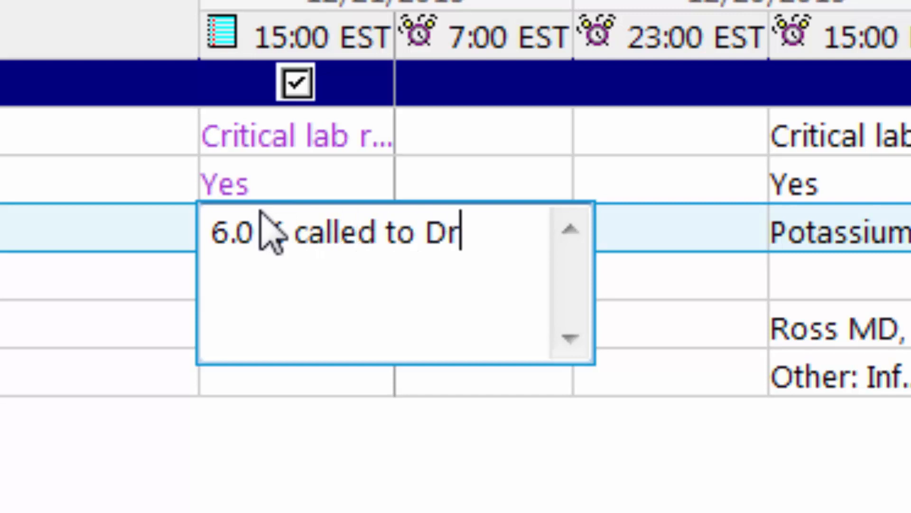
type(". Test")
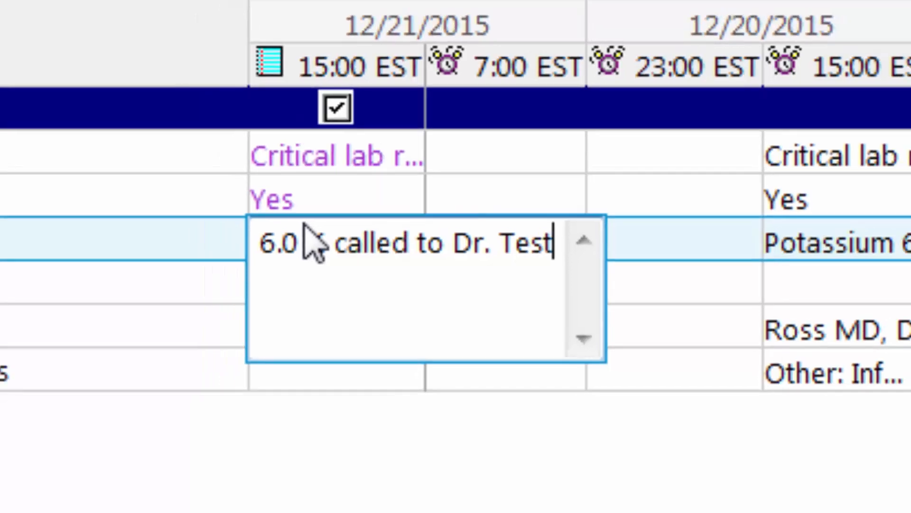
key("Return")
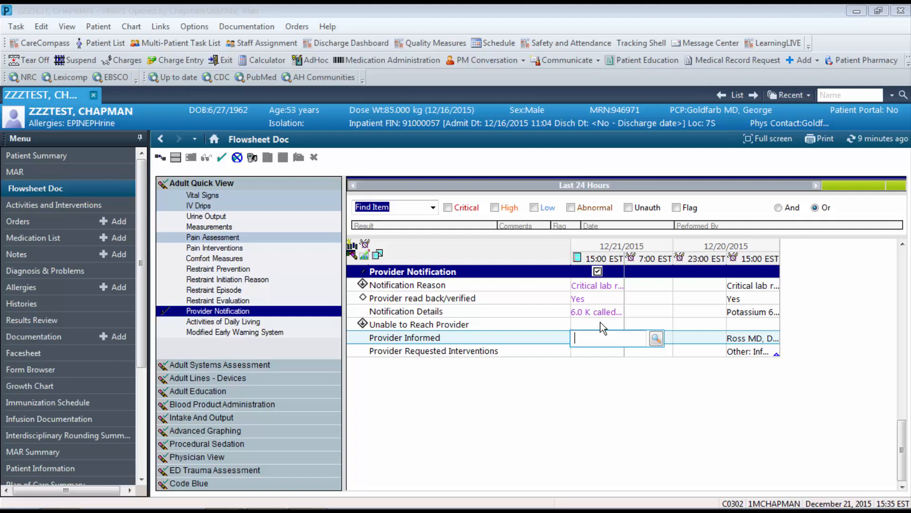
Look up svtest for Provider Informed and choose the Physician - Hospitalist test entry
type("svtest")
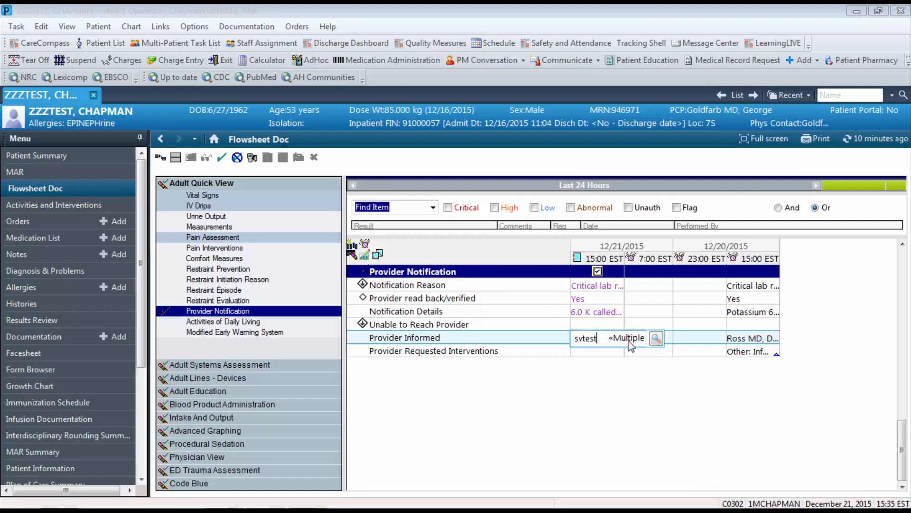
left_click(656, 339)
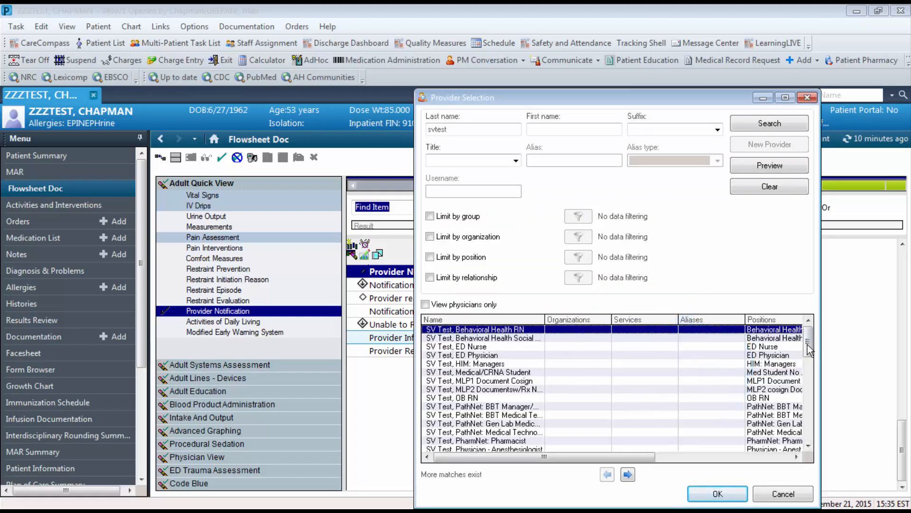
left_click_drag(810, 348, 811, 386)
left_click(521, 347)
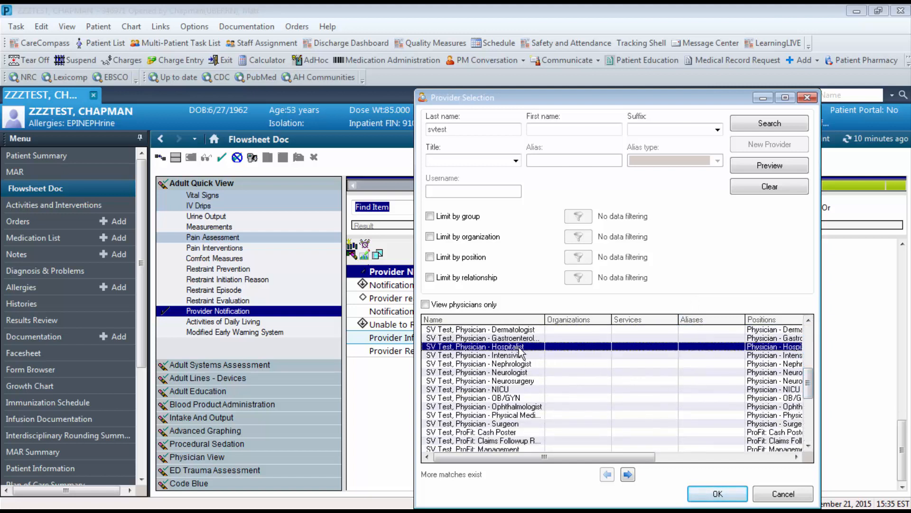
left_click(718, 495)
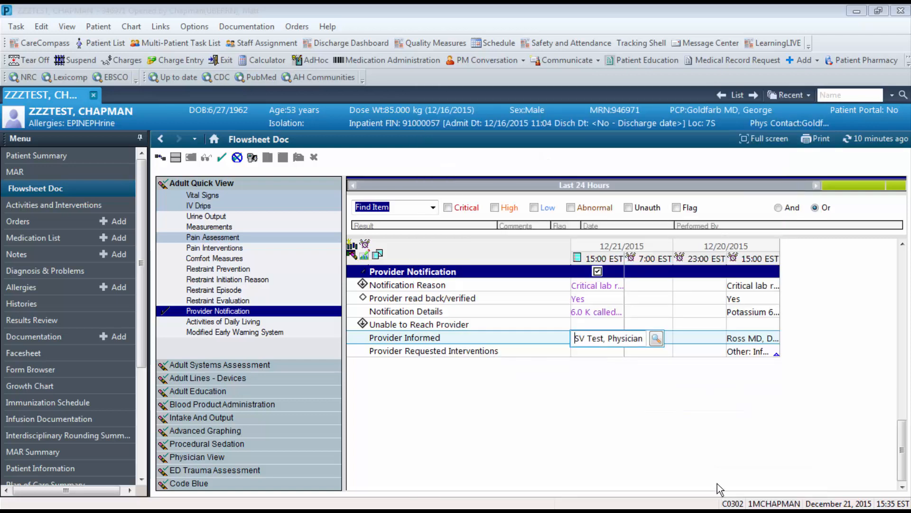
key("Tab")
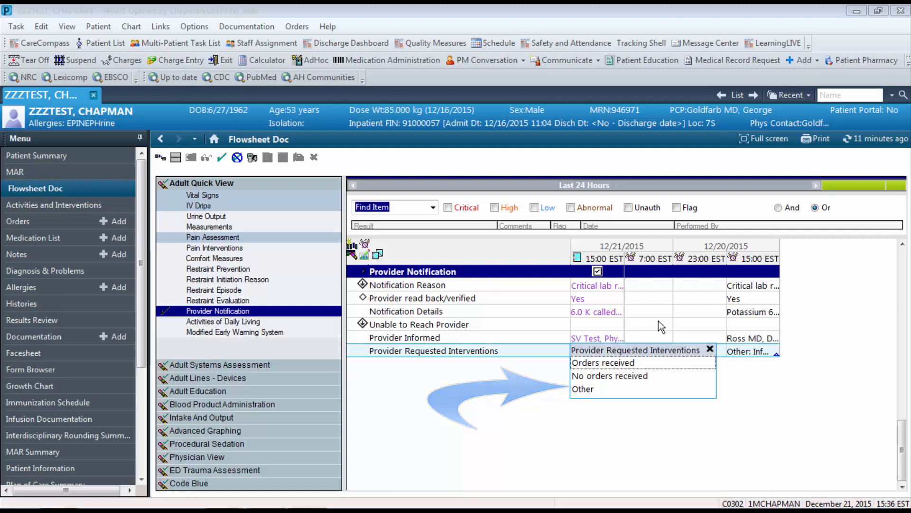
Record Orders received under Provider Requested Interventions, then sign the 15:00 notification and refresh the flowsheet
left_click(626, 364)
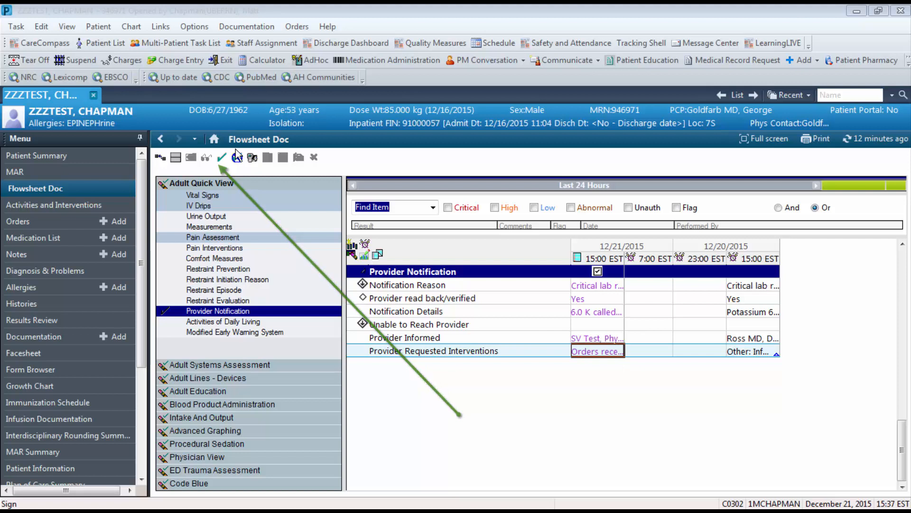
left_click(220, 157)
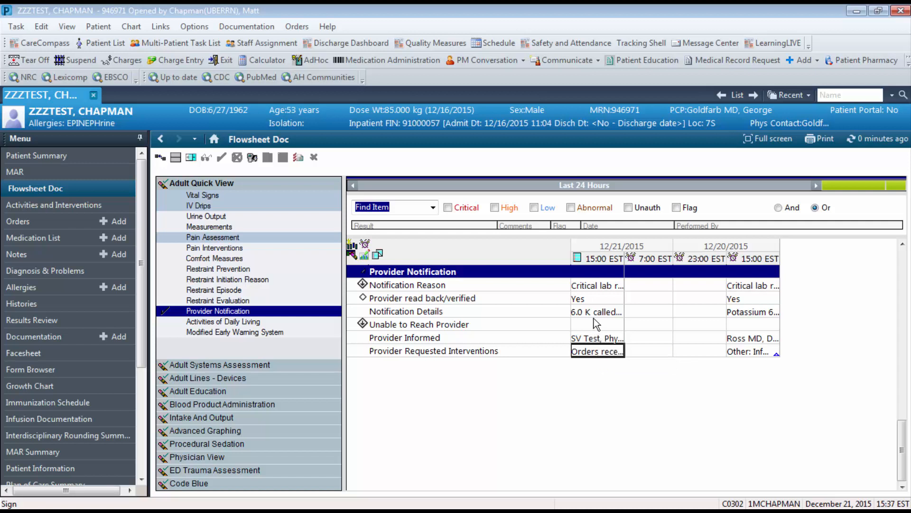
left_click(878, 138)
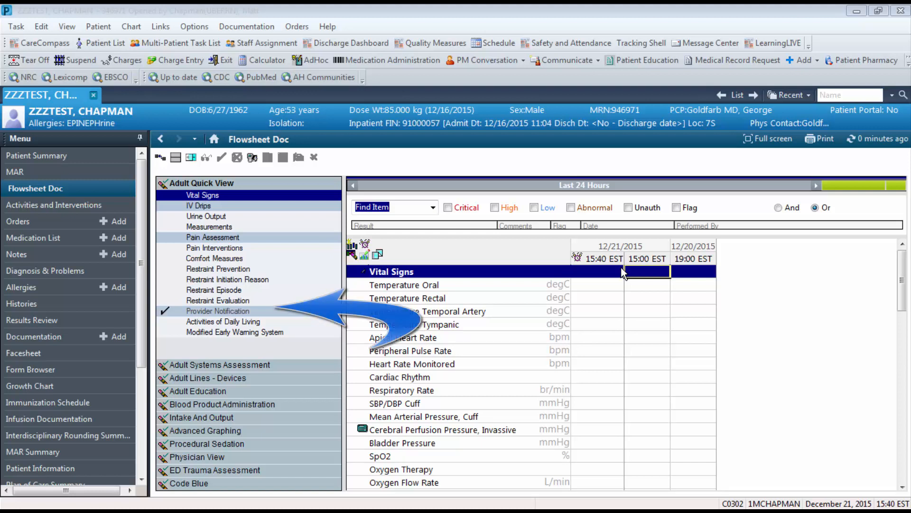
Start a Provider Notification entry in the 15:40 column with Critical lab result as the notification reason
left_click(258, 312)
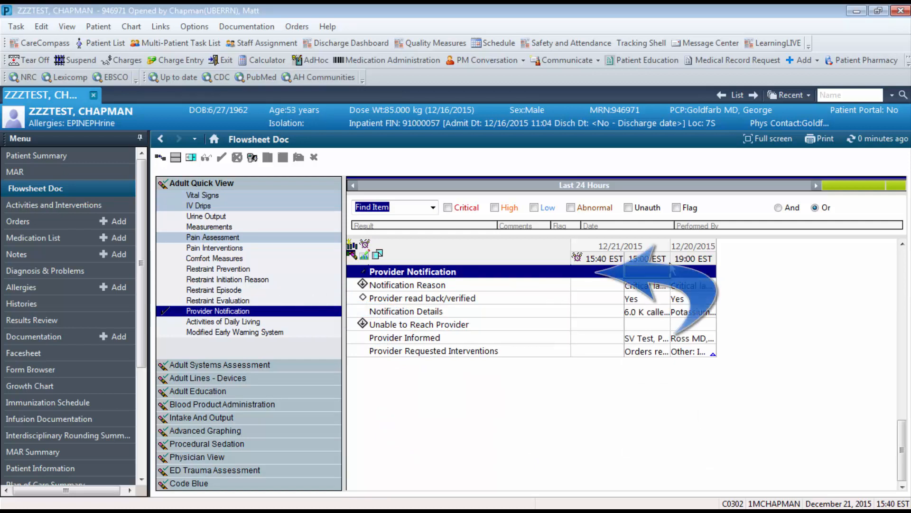
left_click(608, 280)
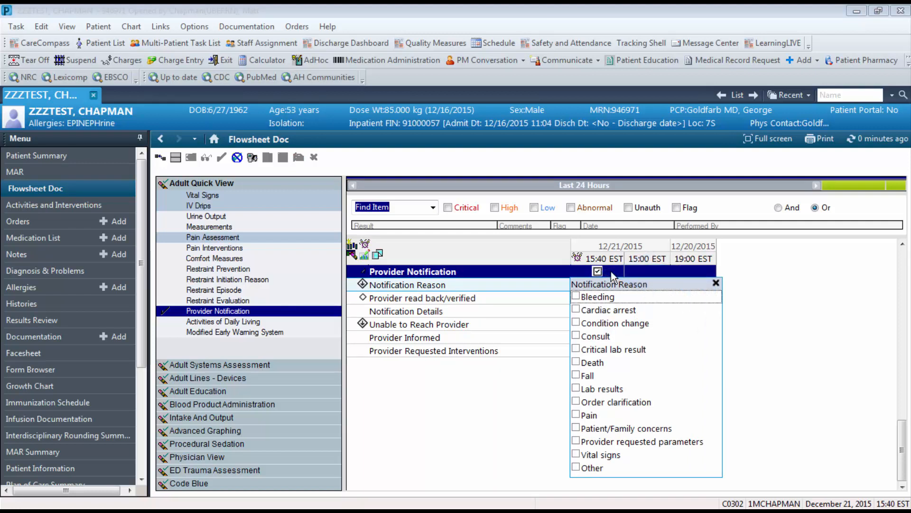
left_click(578, 349)
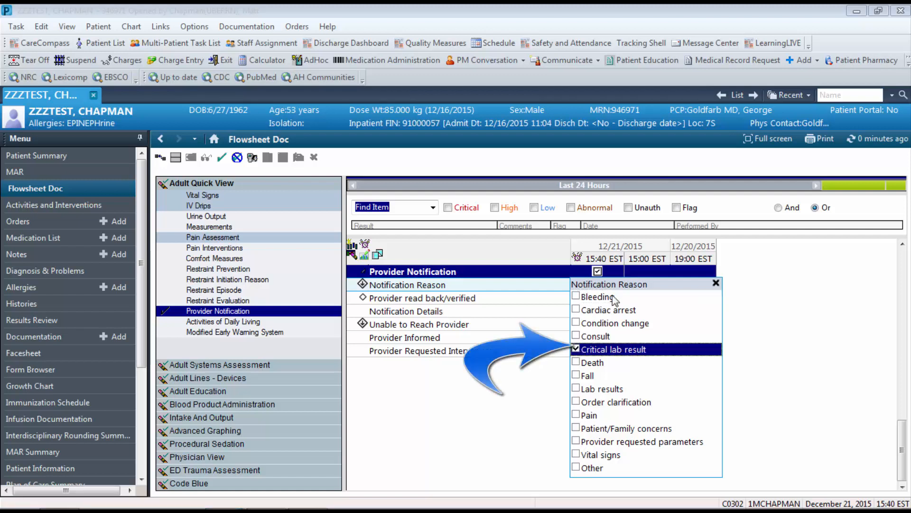
key("Return")
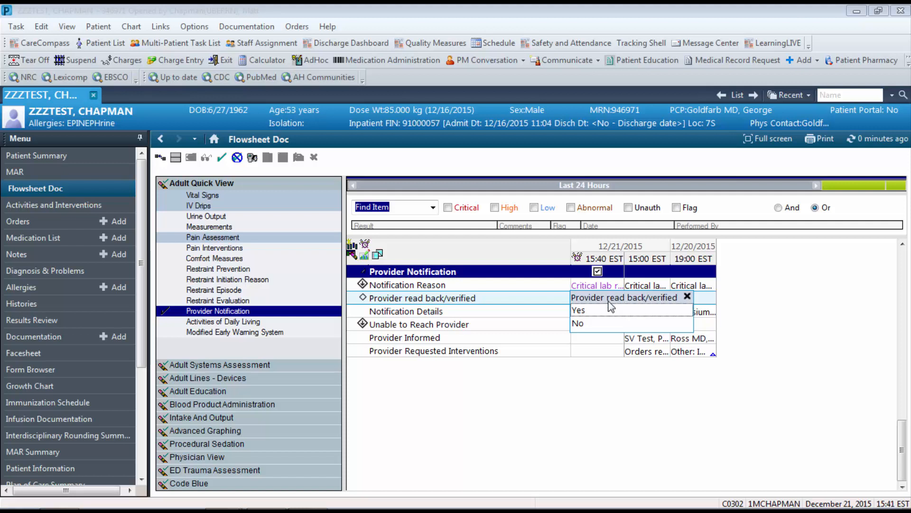
Set Provider read back/verified to No and enter "critical K 6.0 messgae left to call back" as the Notification Details
left_click(580, 324)
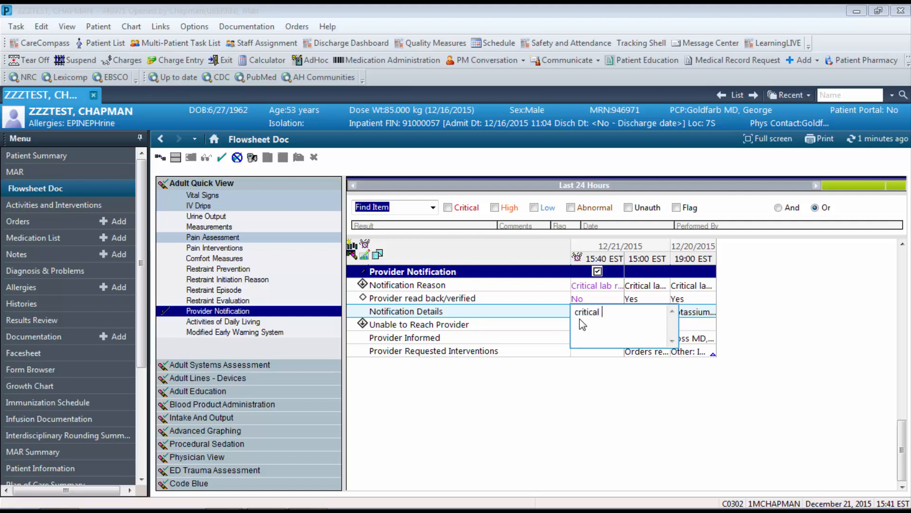
type("6.0  messgae left to call bac")
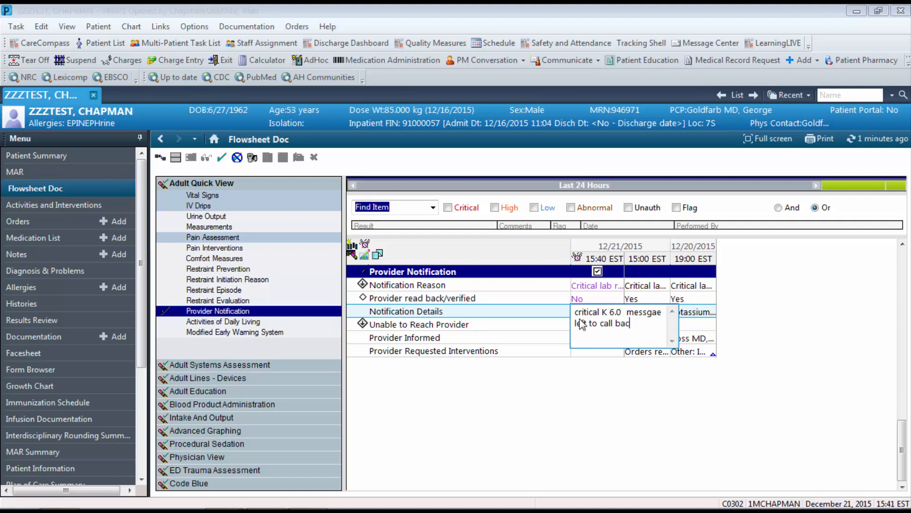
type("k")
Record Left message to contact under Unable to Reach Provider, and look up svtest to choose the Physician - Hospitalist test entry for Left Message With Provider
left_click(582, 324)
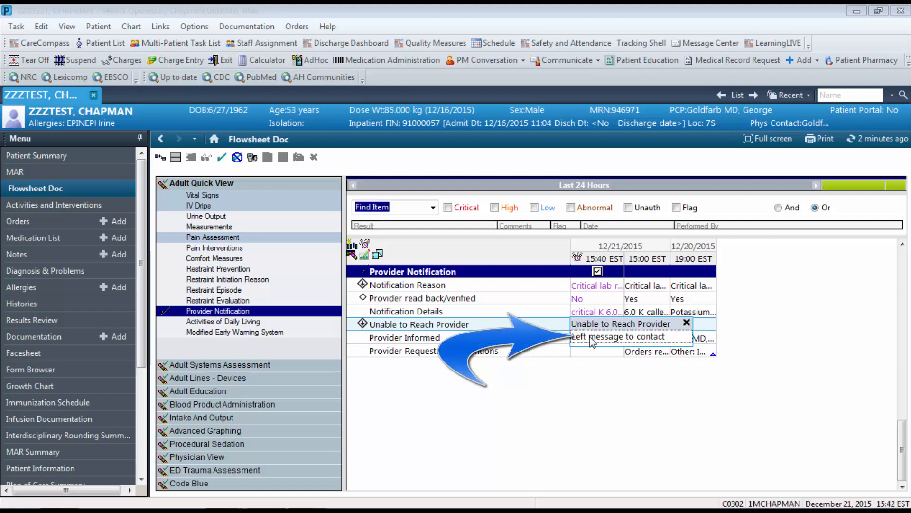
left_click(593, 338)
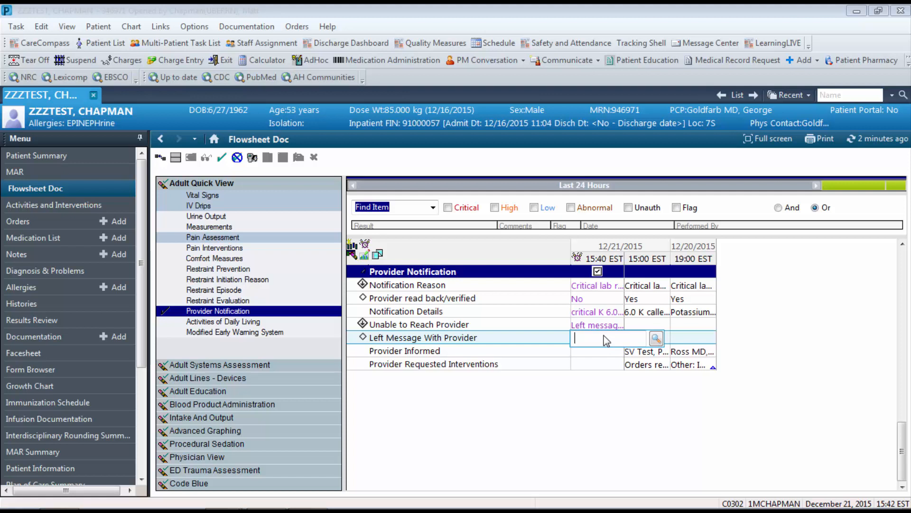
type("svtest")
left_click(659, 340)
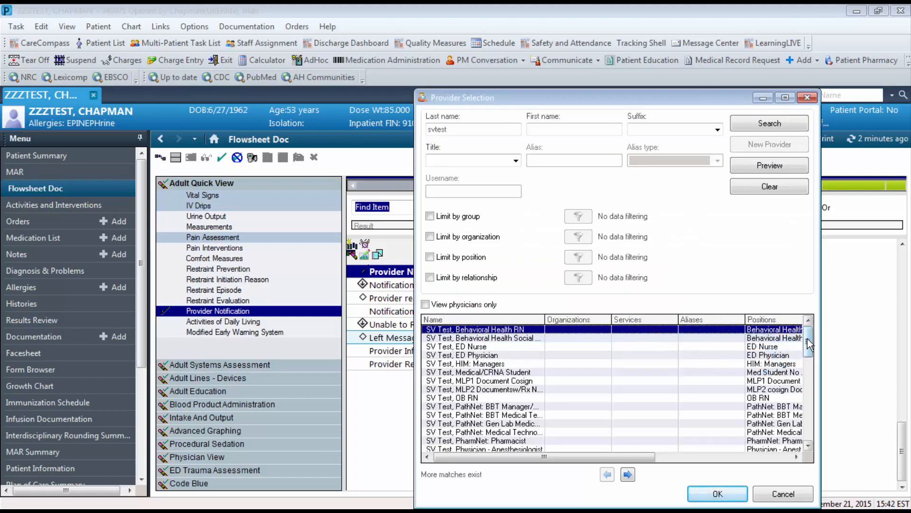
left_click_drag(808, 339, 818, 372)
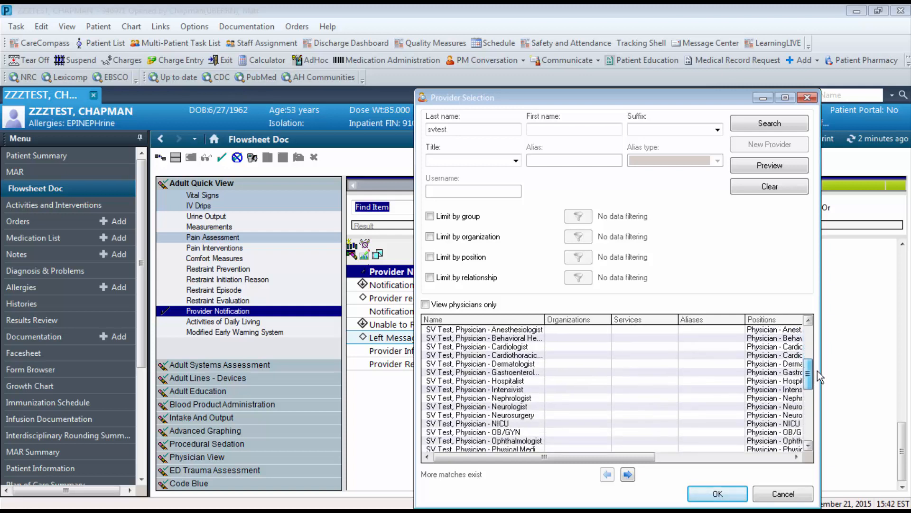
left_click(510, 383)
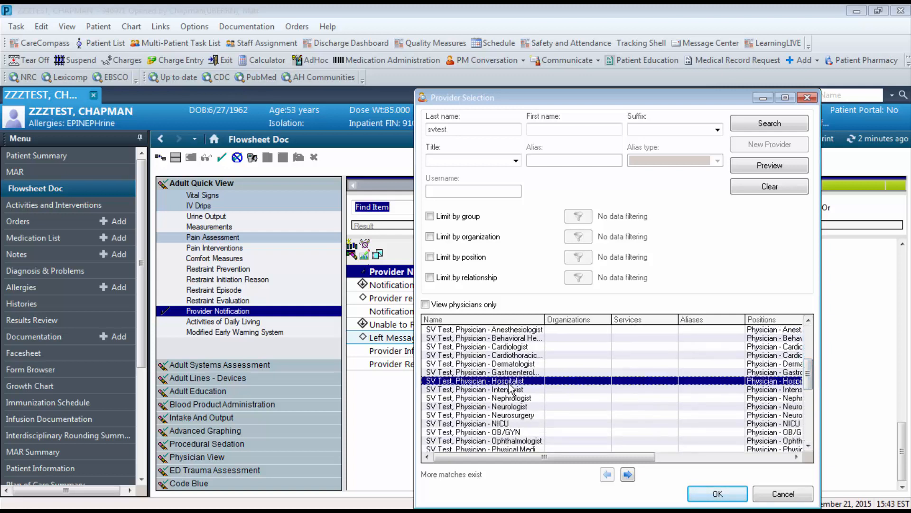
left_click(716, 494)
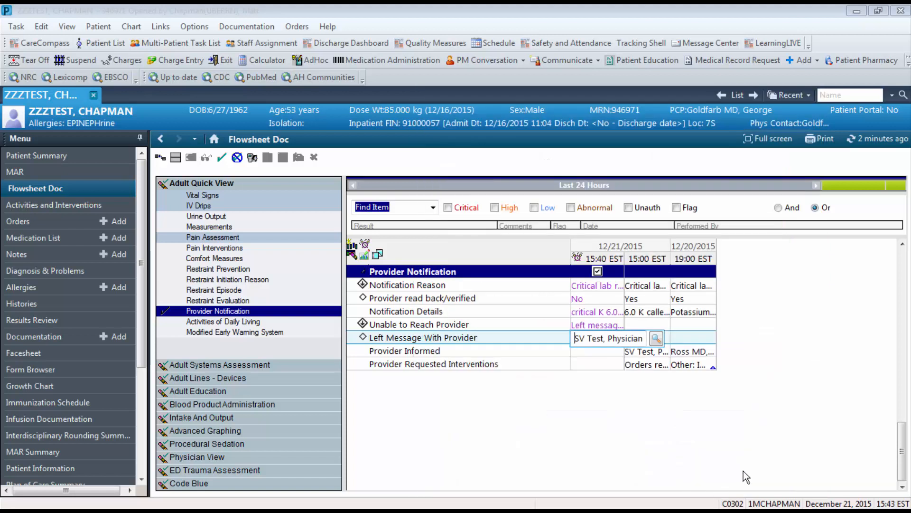
key("Return")
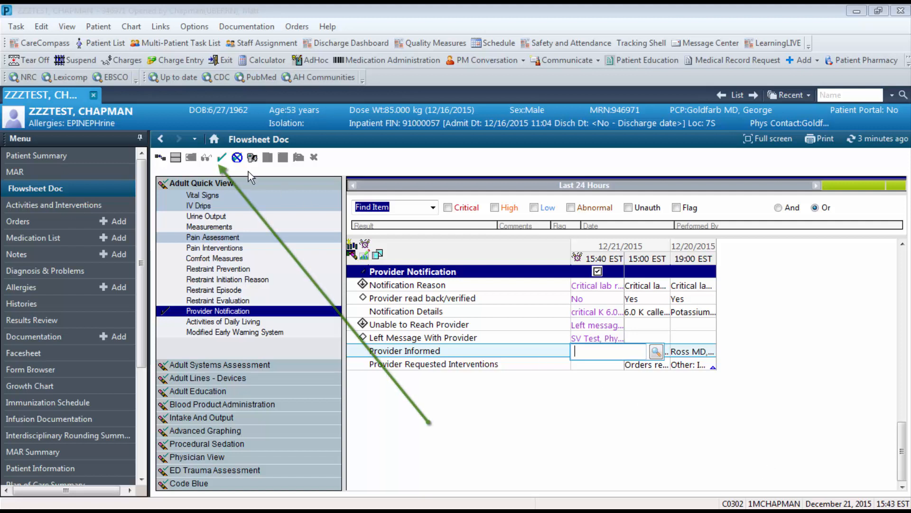
Sign the 15:40 left-message notification and refresh the flowsheet
left_click(222, 158)
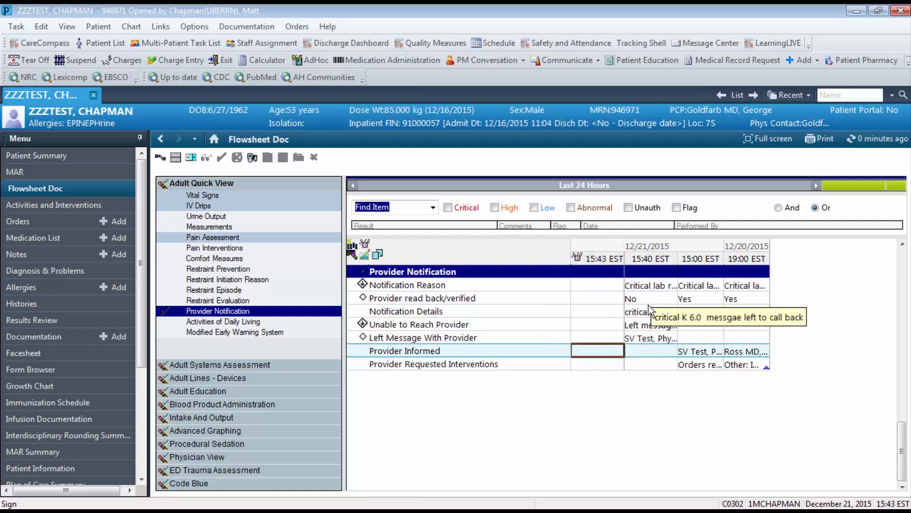
left_click(882, 139)
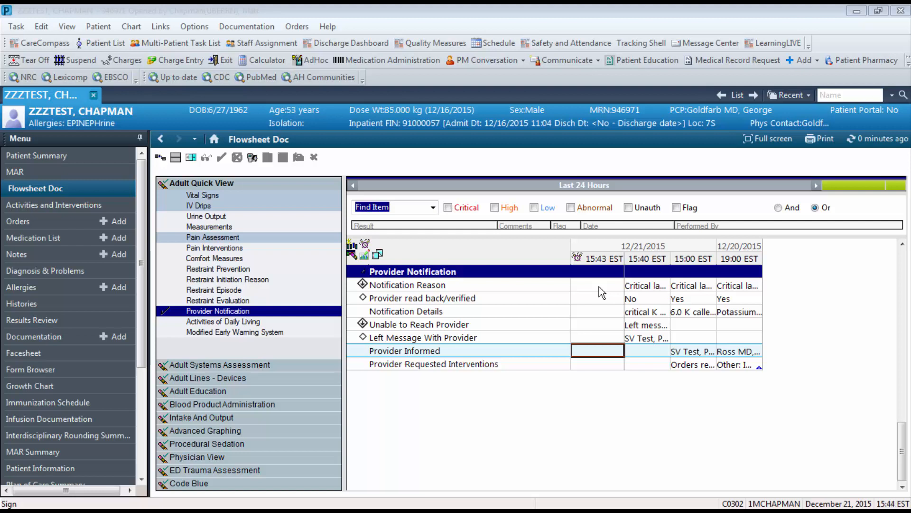
In the existing 15:40 column, look up svtest for Provider Informed and choose the Physician - Hospitalist test entry
left_click(645, 351)
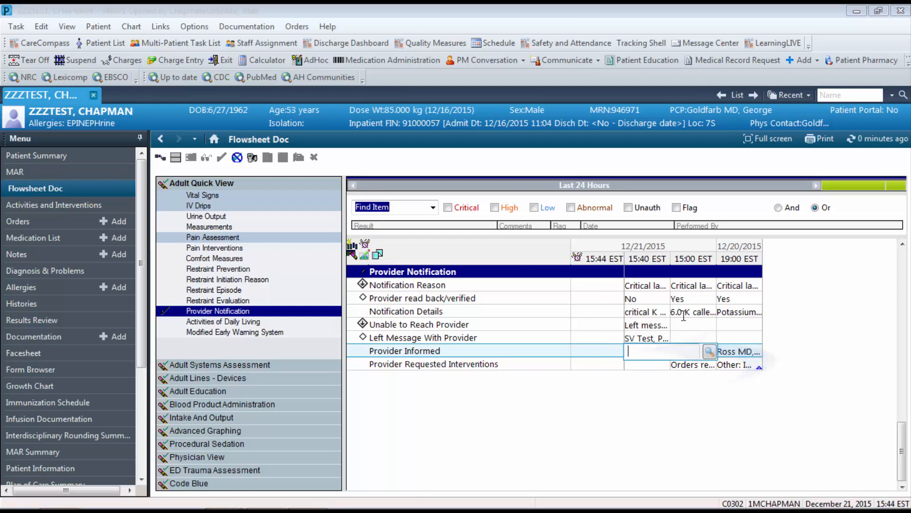
type("svtest")
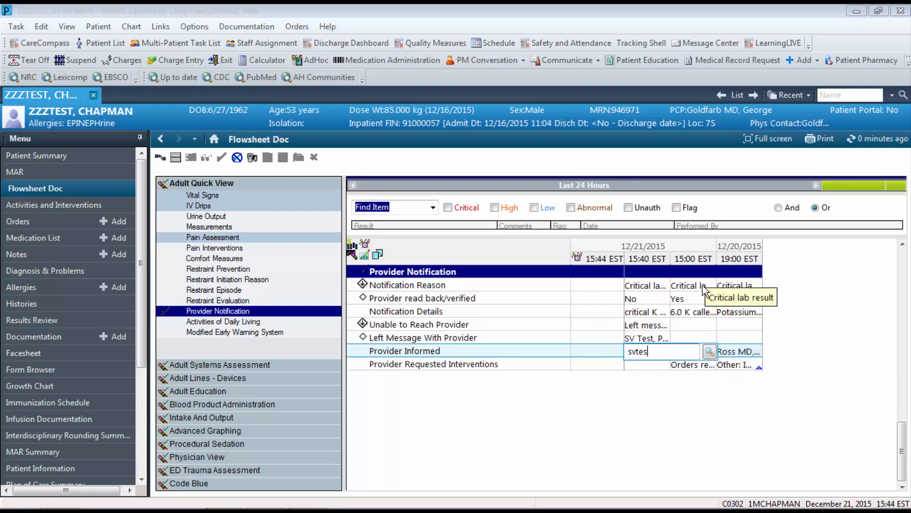
left_click(708, 351)
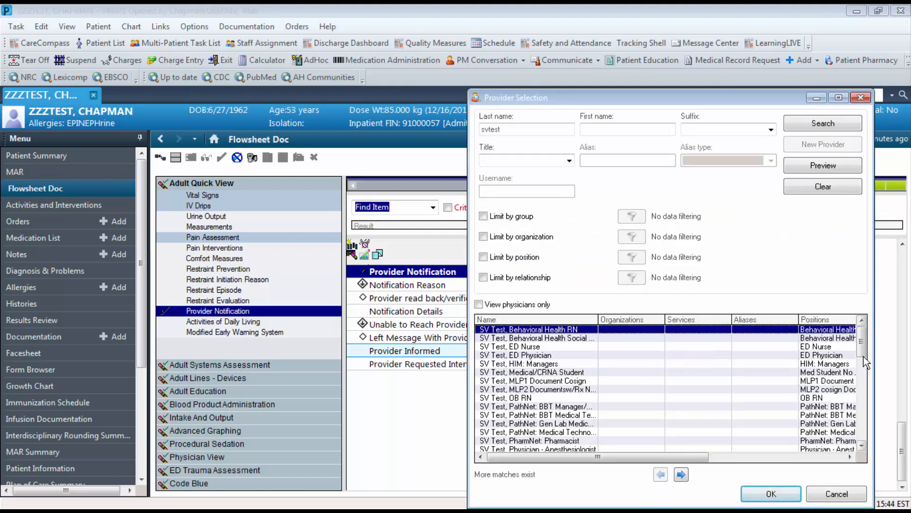
scroll(864, 371, "down", 5)
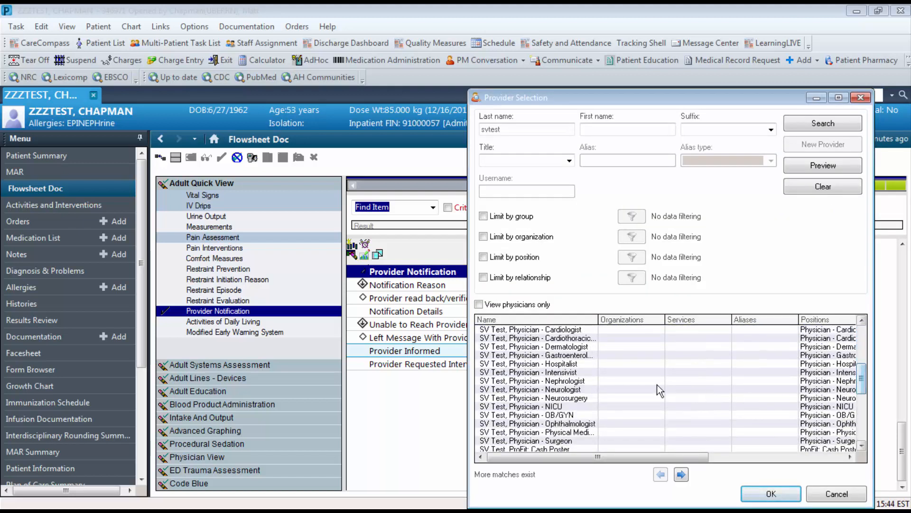
left_click(572, 373)
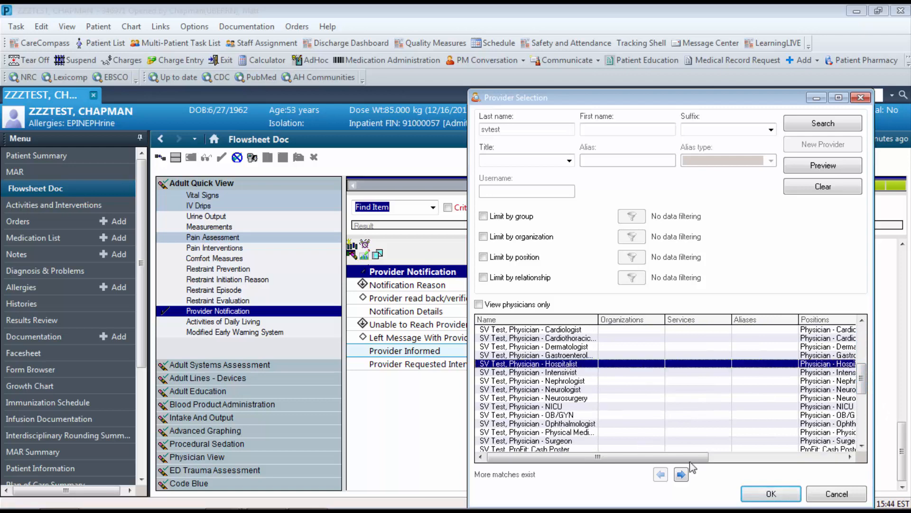
left_click(752, 497)
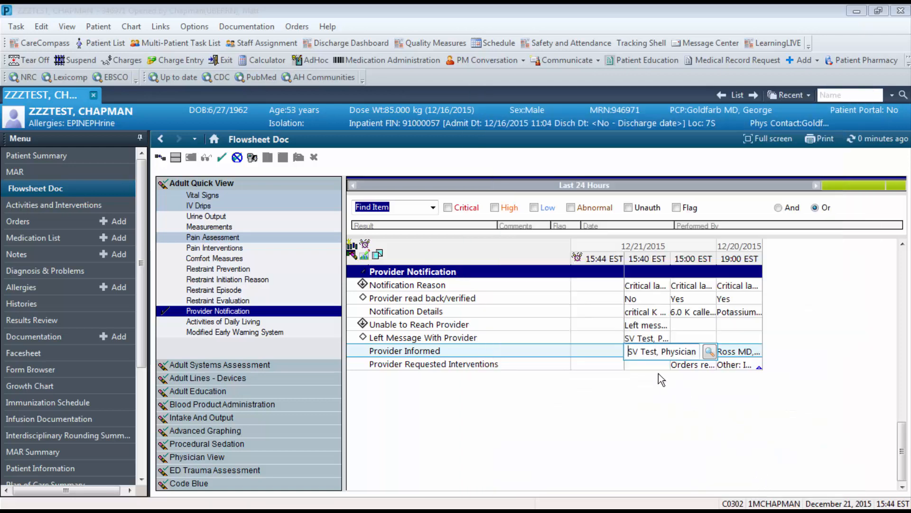
Record Orders received under Provider Requested Interventions in the 15:40 column, then sign the callback documentation and refresh the flowsheet
left_click(639, 364)
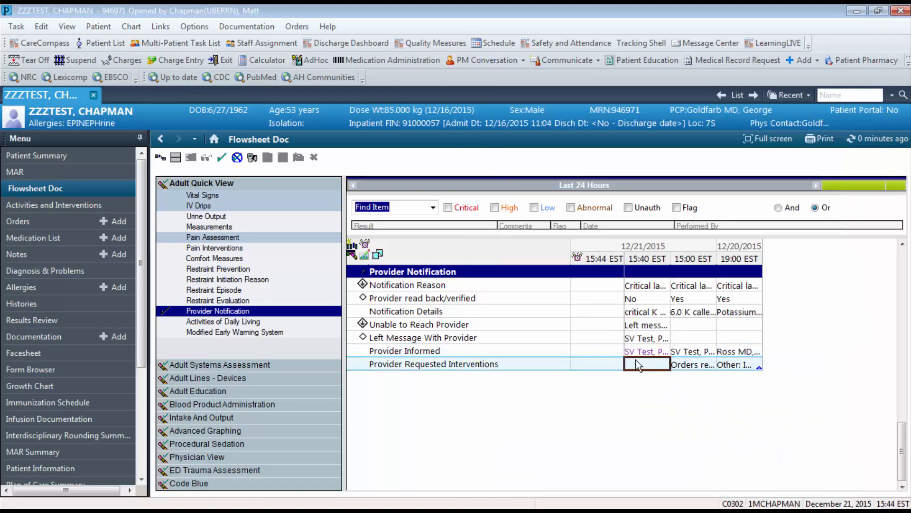
left_click(639, 362)
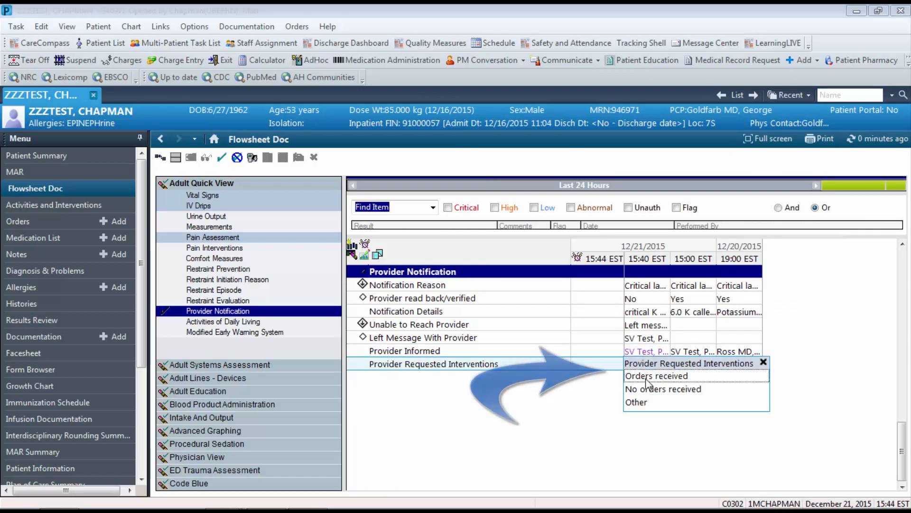
left_click(647, 378)
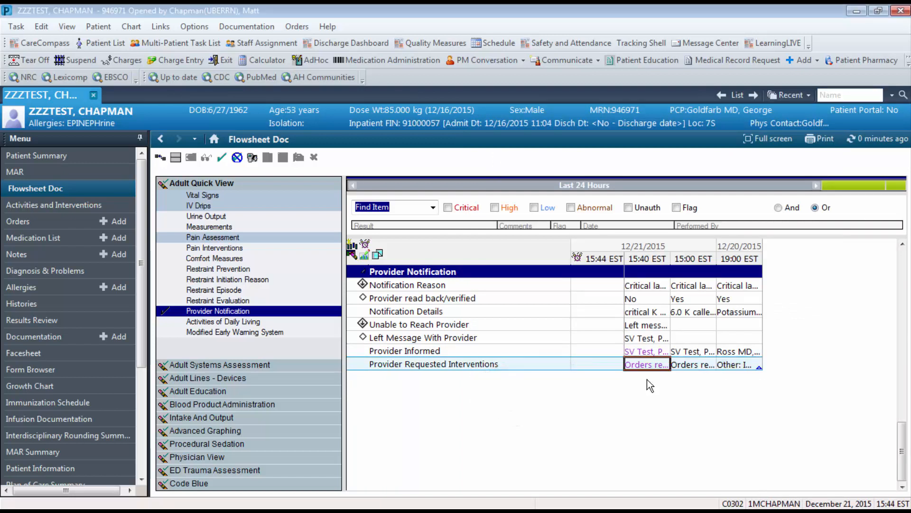
left_click(222, 158)
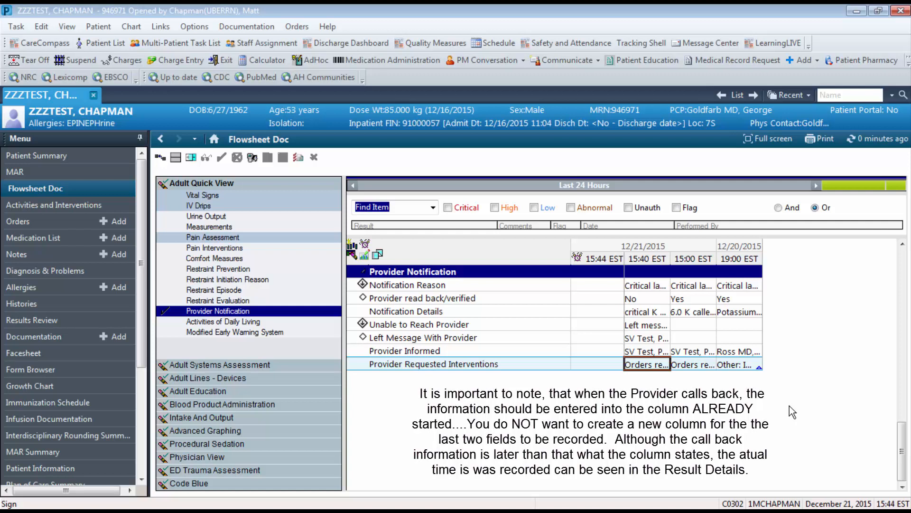
left_click(884, 137)
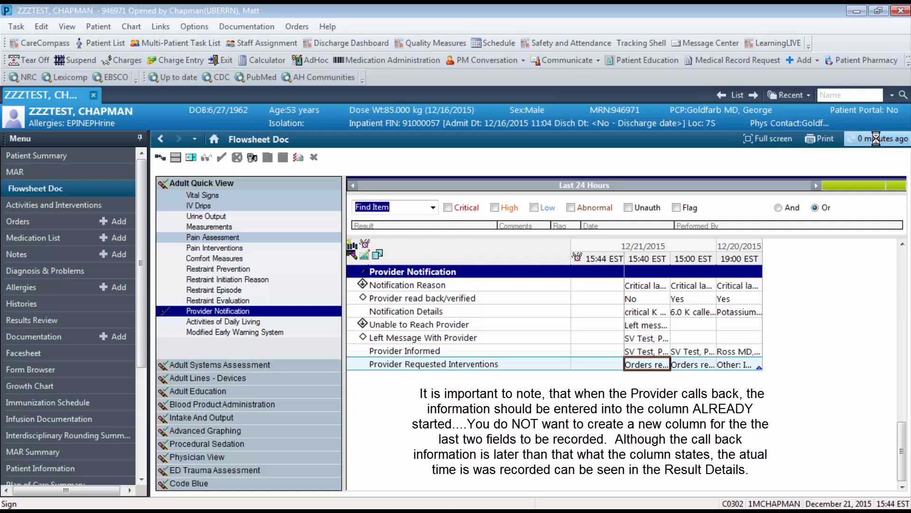